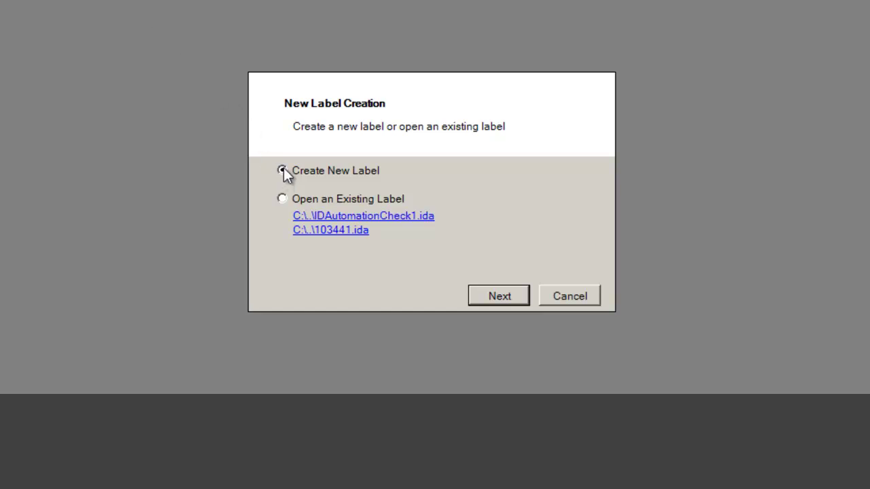
# Create a new label for the CutePDF Writer printer, with custom label stock and units in inches
pyautogui.click(519, 293)
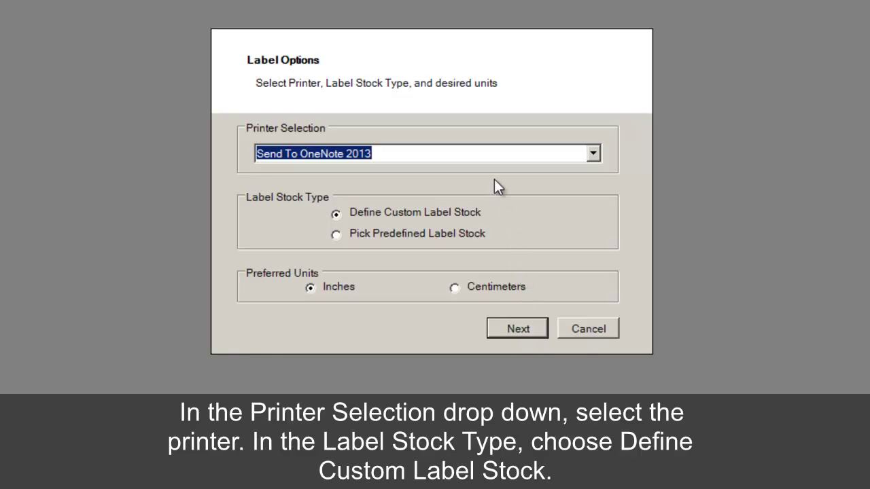
pyautogui.click(594, 155)
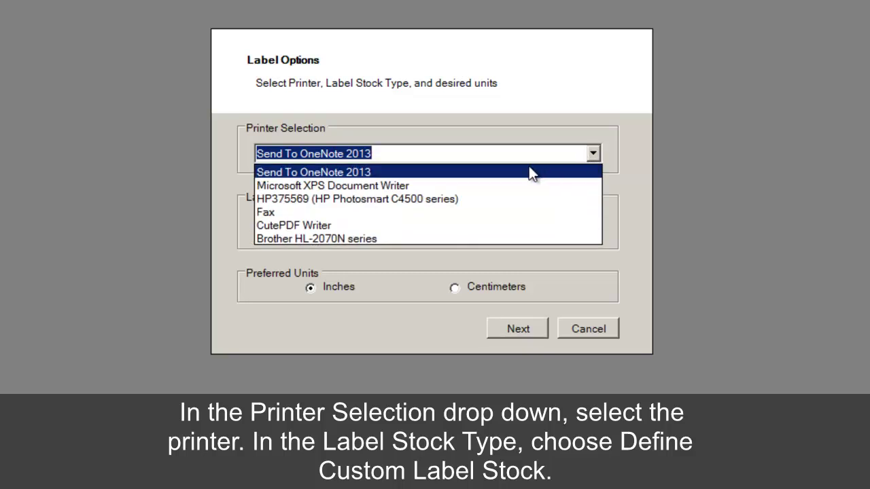
pyautogui.click(329, 225)
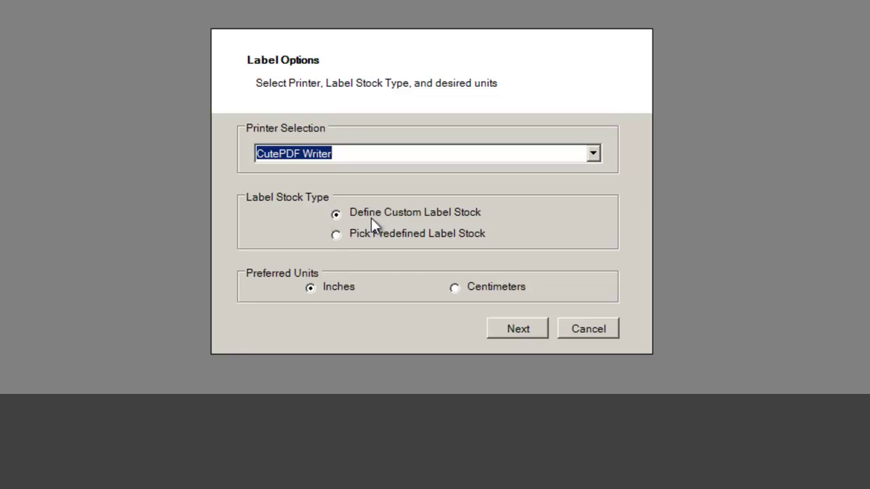
pyautogui.click(514, 329)
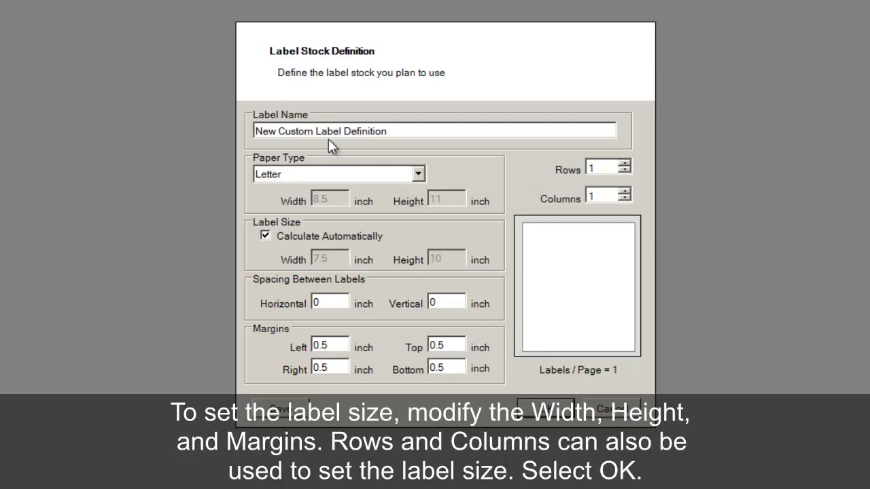
# Define the Letter label stock with 2 rows and 2 columns, keeping the label size calculated automatically
pyautogui.click(265, 236)
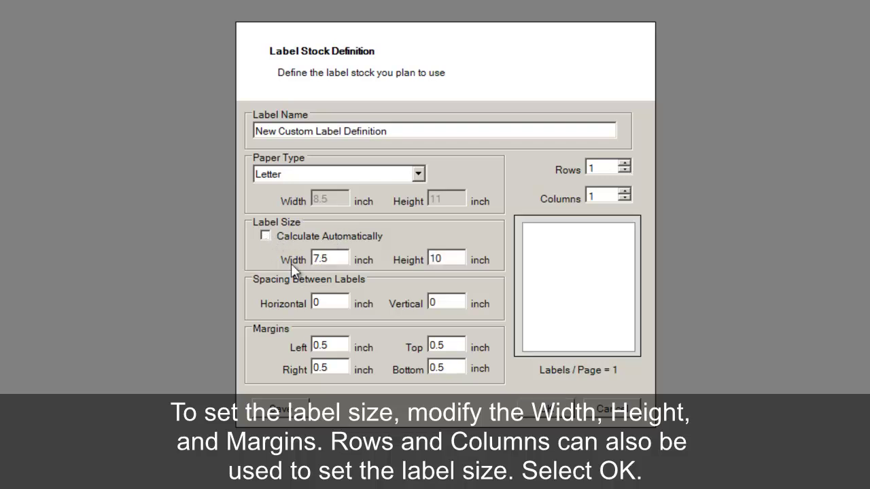
pyautogui.click(265, 236)
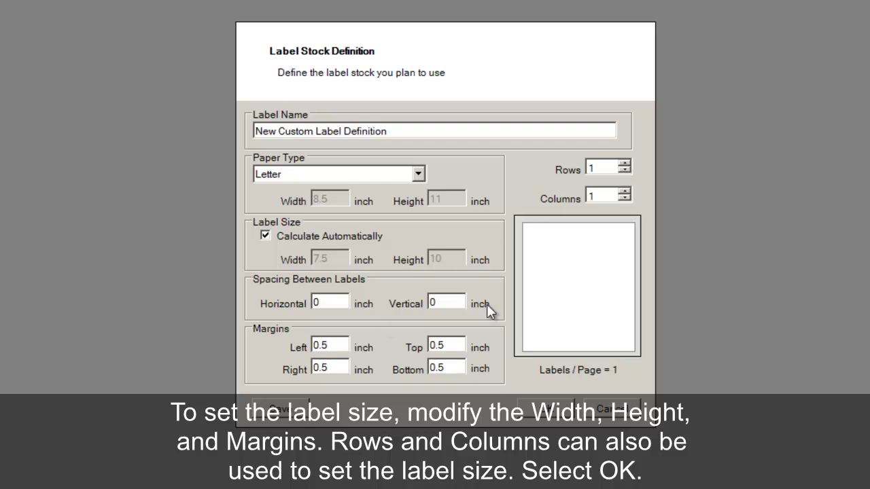
pyautogui.click(624, 166)
pyautogui.click(624, 193)
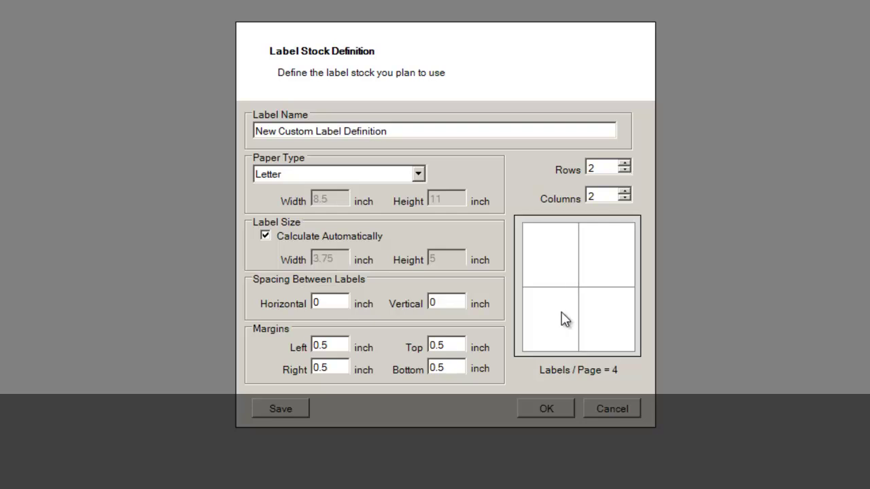
pyautogui.click(558, 409)
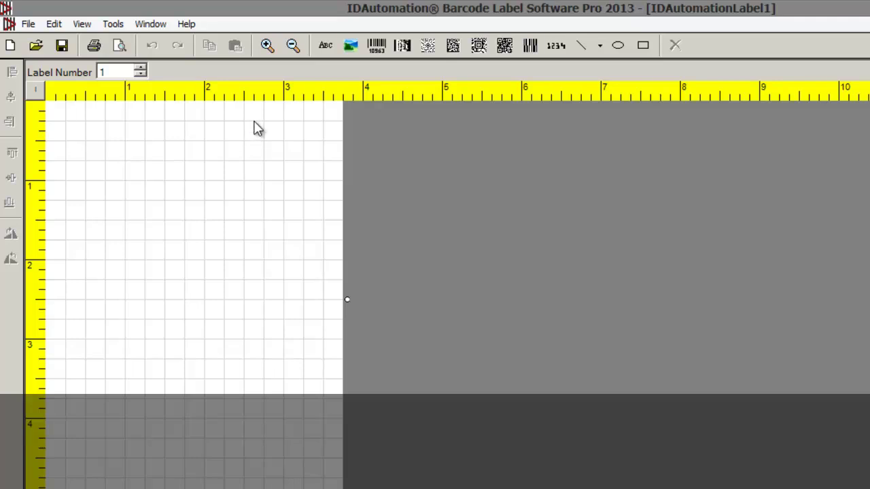
# Add a Data Matrix barcode near the label's upper edge, about 1.5 inches across, and set its encoding mode to ASCII
pyautogui.click(452, 48)
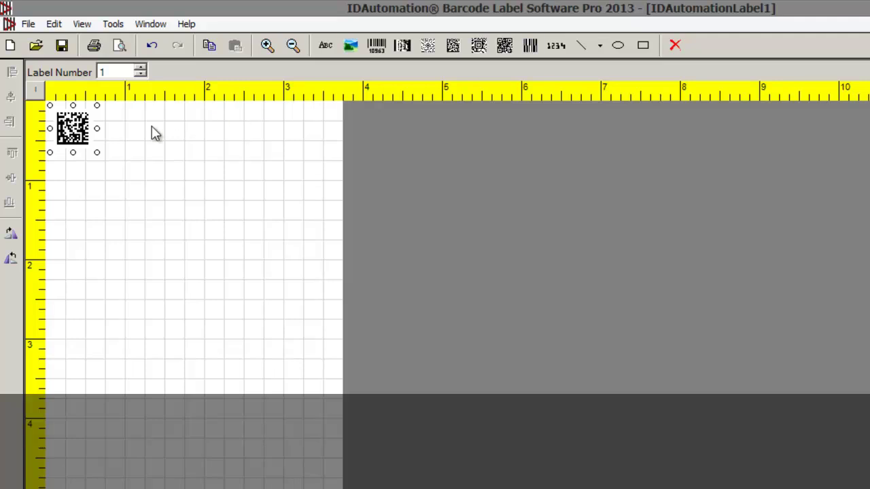
pyautogui.moveTo(72, 128); pyautogui.dragTo(172, 136)
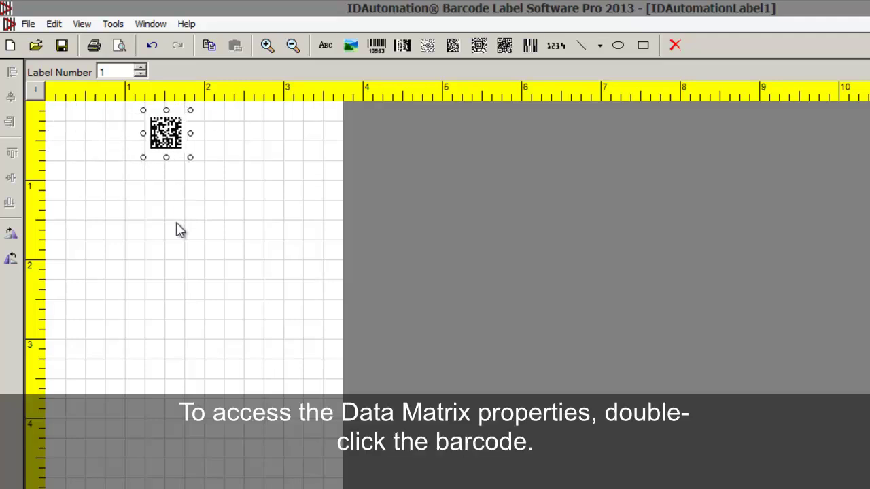
pyautogui.doubleClick(170, 136)
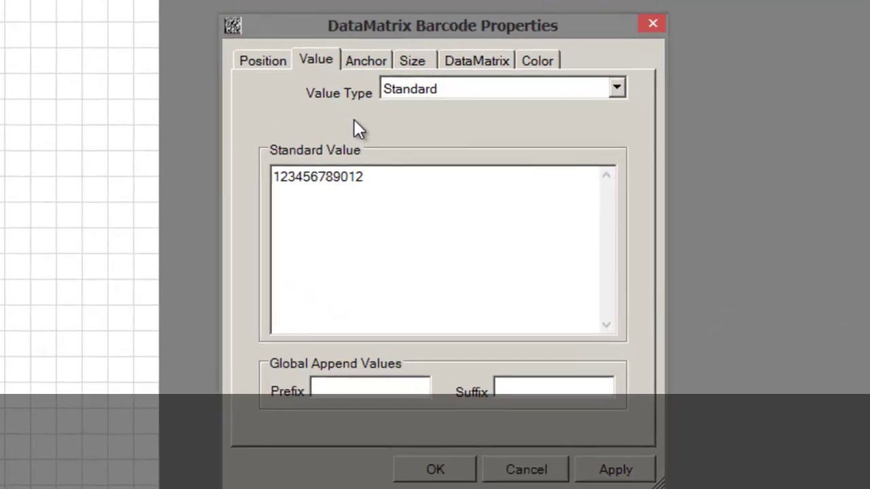
pyautogui.click(475, 62)
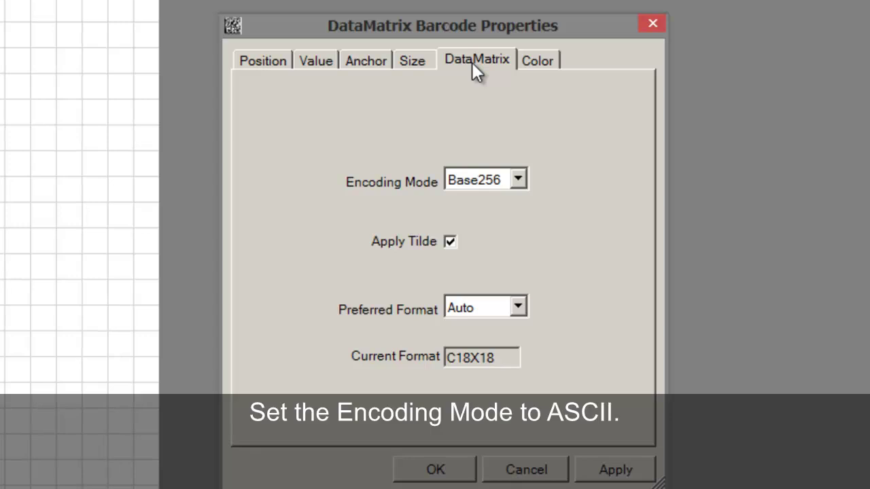
pyautogui.click(517, 180)
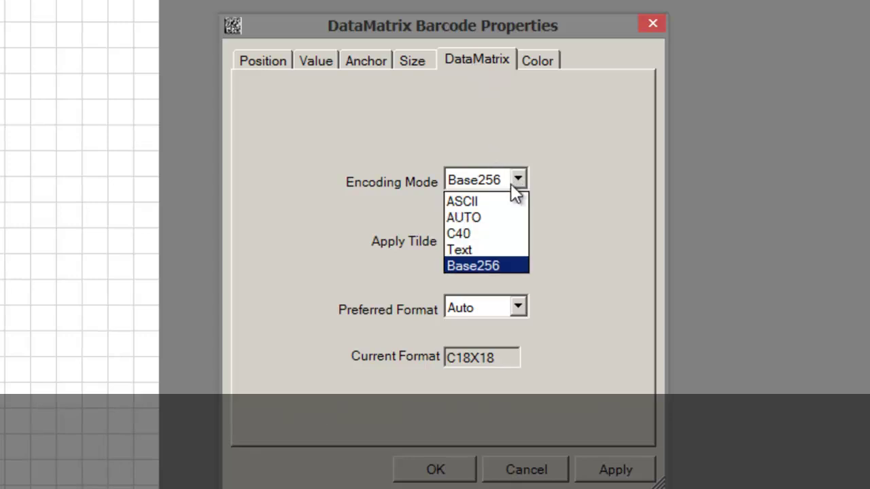
pyautogui.click(494, 202)
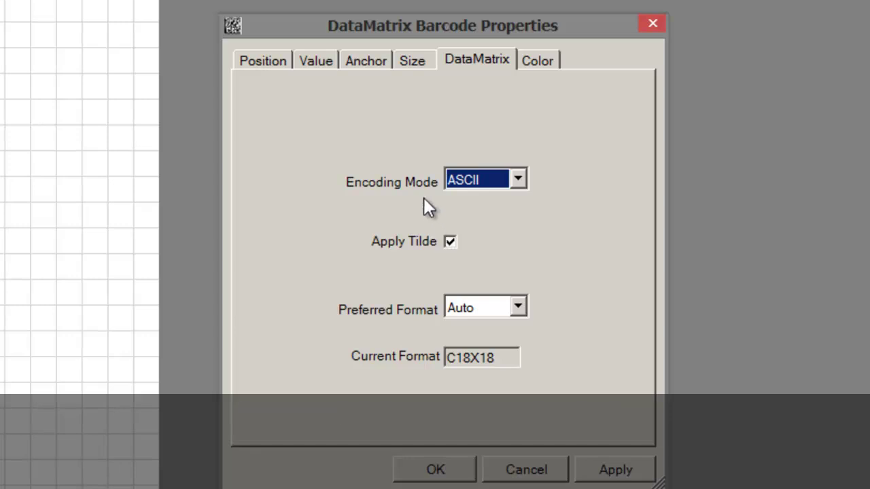
pyautogui.click(326, 65)
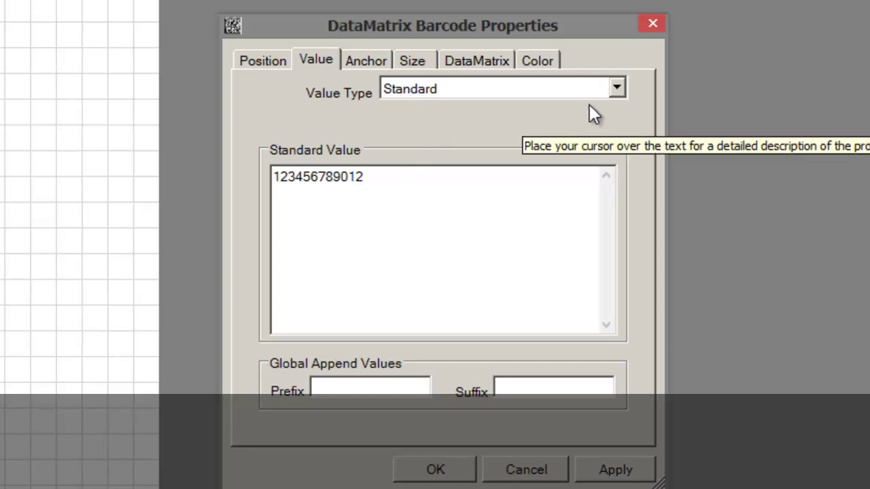
pyautogui.click(611, 95)
pyautogui.click(364, 177)
pyautogui.moveTo(364, 177); pyautogui.dragTo(236, 170)
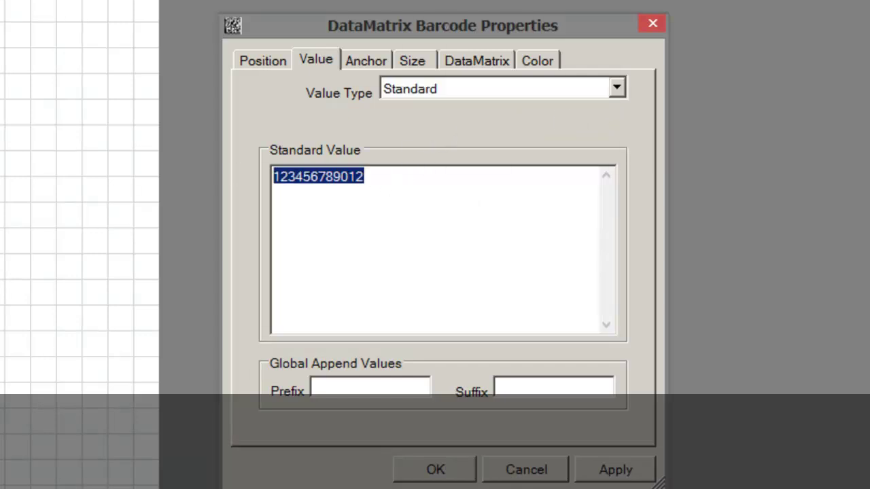
pyautogui.press('BackSpace')
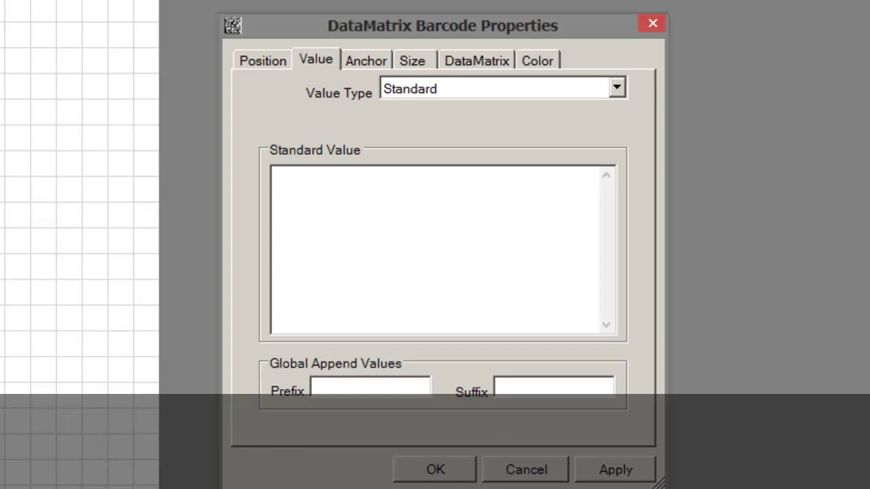
pyautogui.write('(01)')
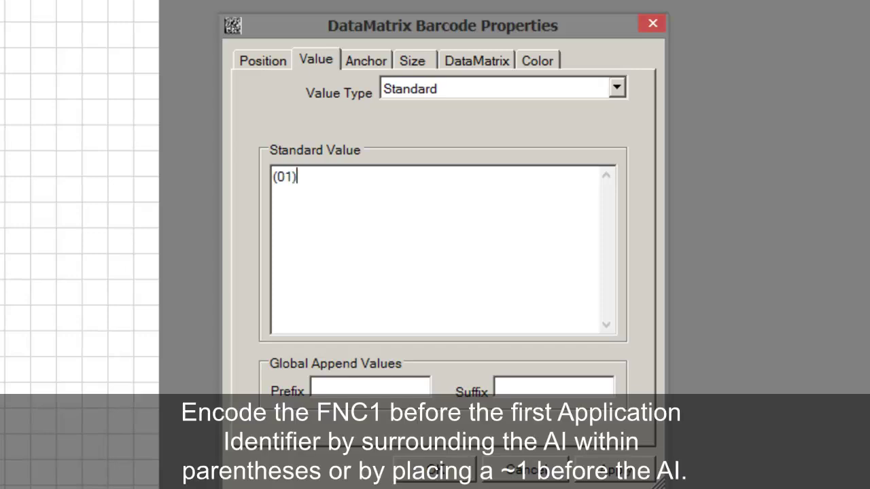
pyautogui.write('345678')
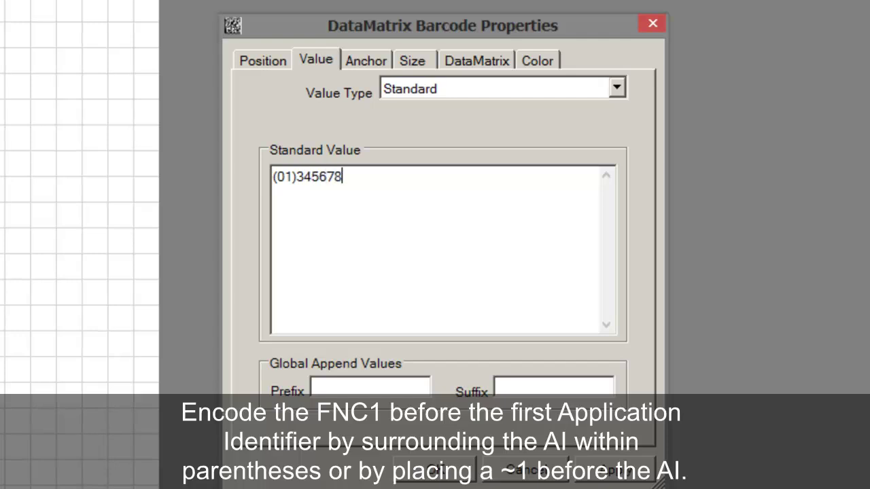
pyautogui.write('9012345')
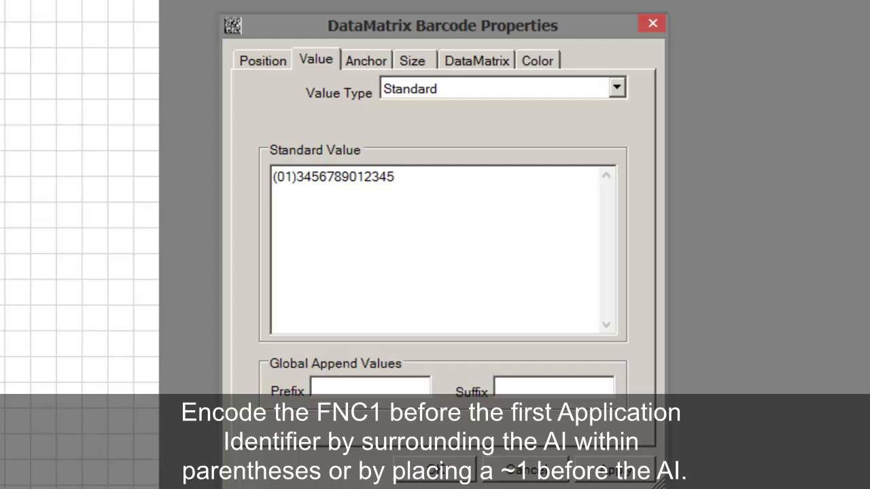
pyautogui.write('1517')
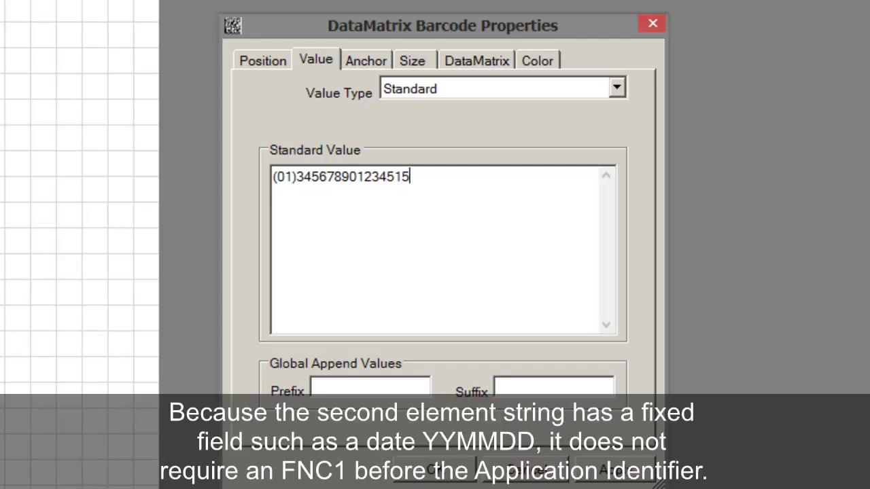
pyautogui.write('1231')
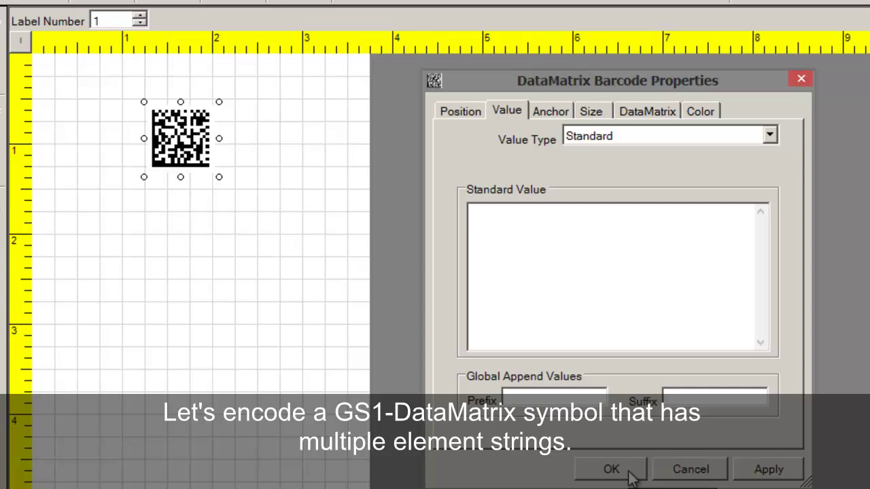
pyautogui.write('(01)106')
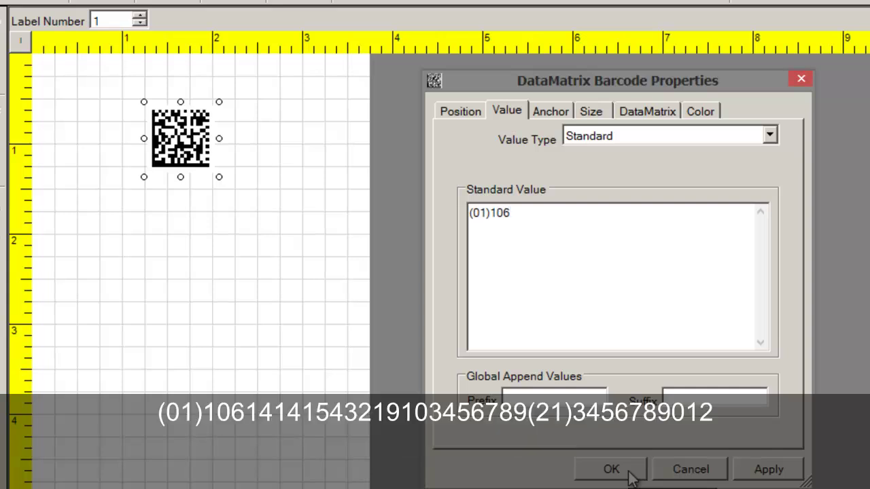
pyautogui.write('1414543219')
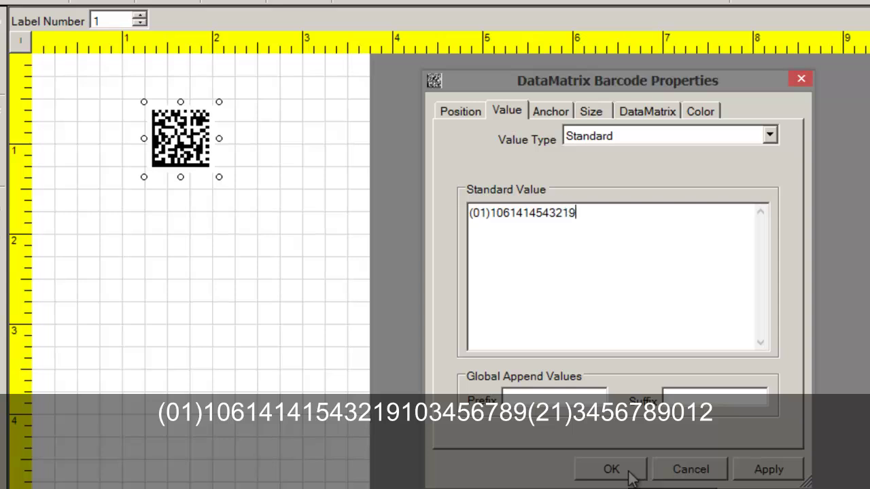
pyautogui.write('103456789')
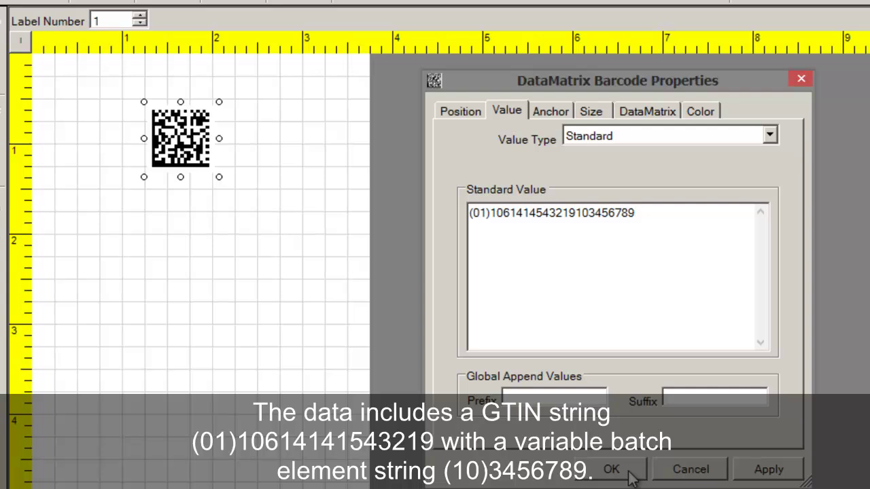
pyautogui.write('(21)')
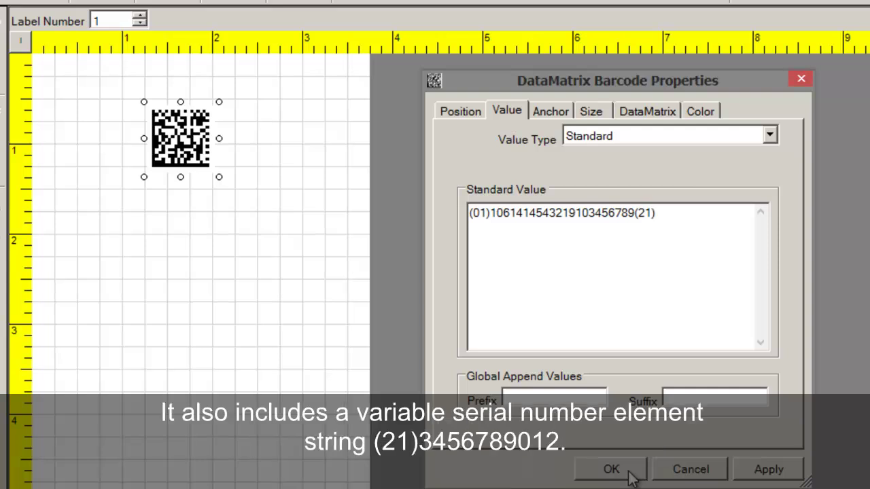
pyautogui.write('3456789012')
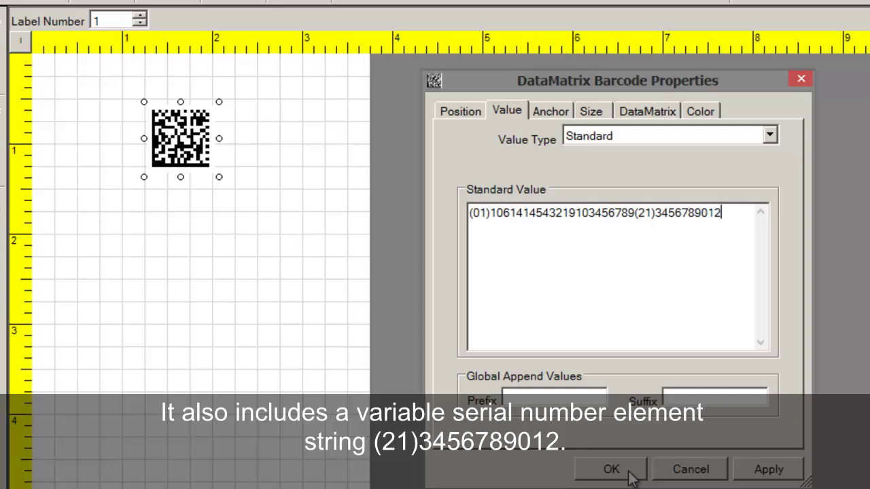
pyautogui.click(794, 473)
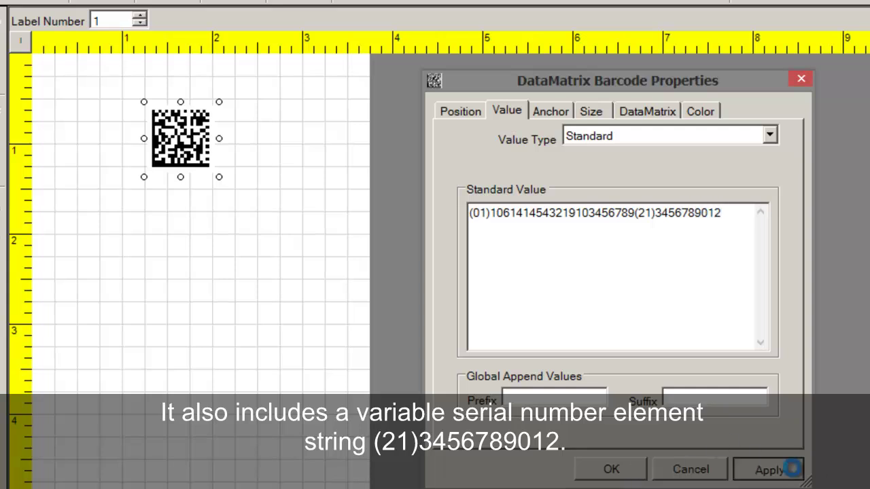
pyautogui.click(611, 471)
pyautogui.click(287, 276)
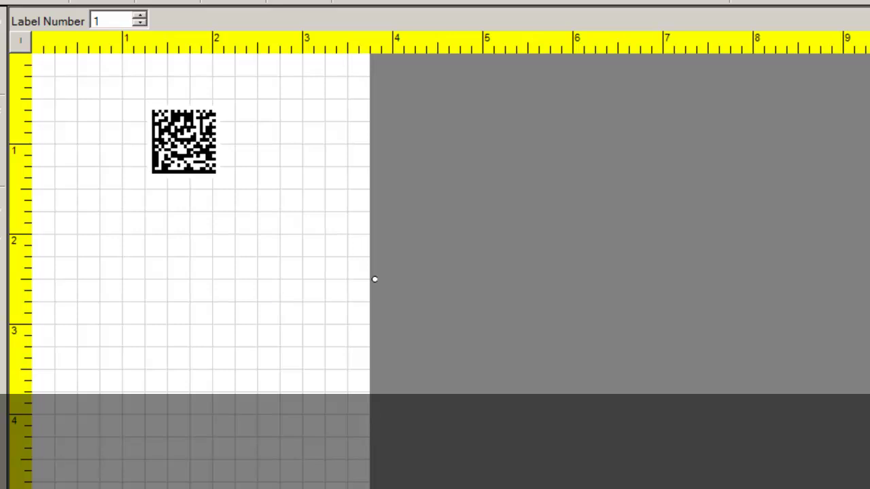
# Switch to the Barcode Scanner ASCII String Decoder and scan the barcode into its input box to check the encoded data
pyautogui.moveTo(0, 167); pyautogui.dragTo(626, 96)
pyautogui.click(364, 143)
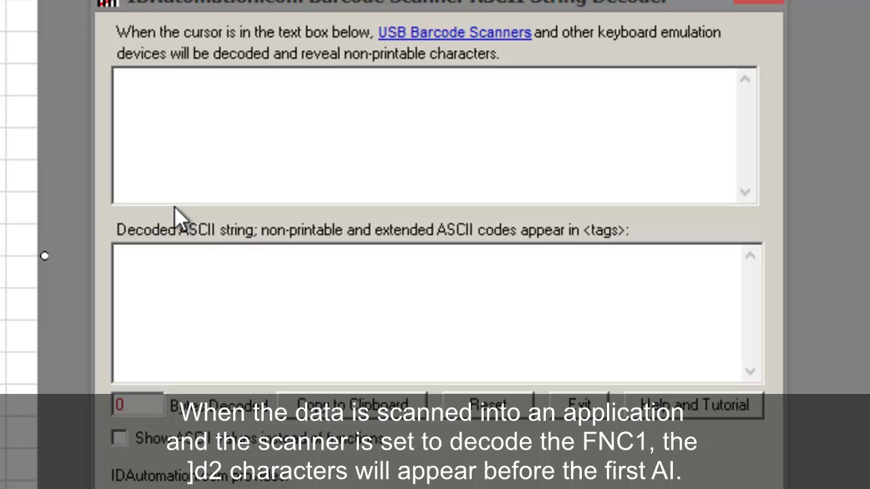
pyautogui.write(']d2011061414543219103456789')
pyautogui.hotkey('ctrl', ']')
pyautogui.write('213456789012')
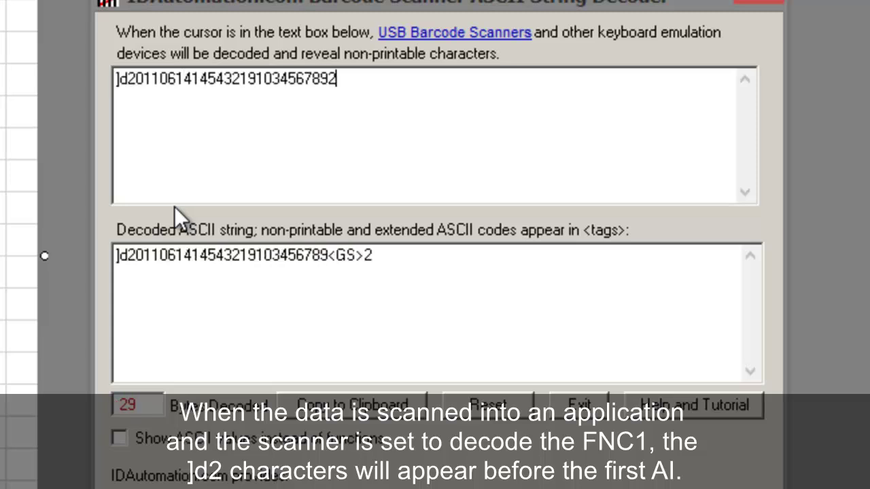